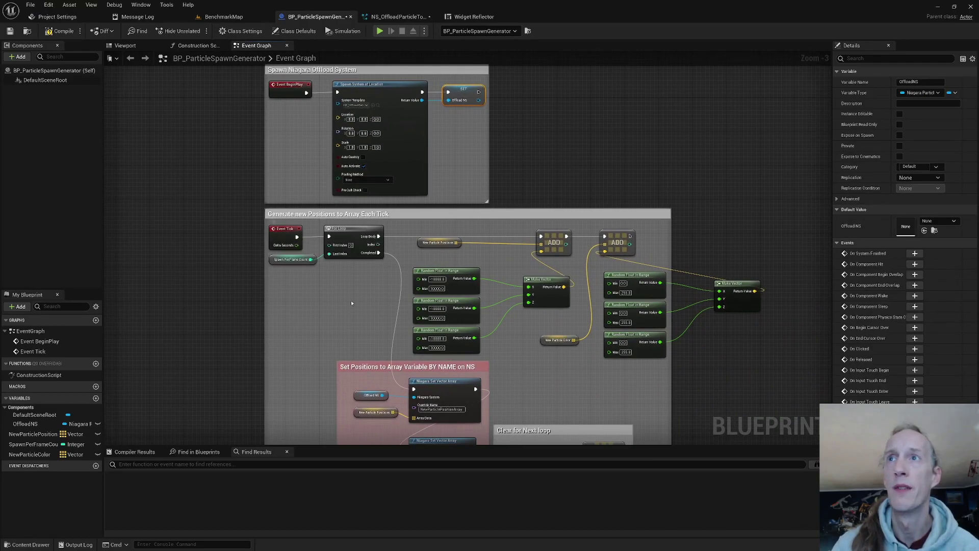
Nudge the New Particle Positions getter and move the position Make Vector node closer to its three Random Float in Range nodes.
click(261, 194)
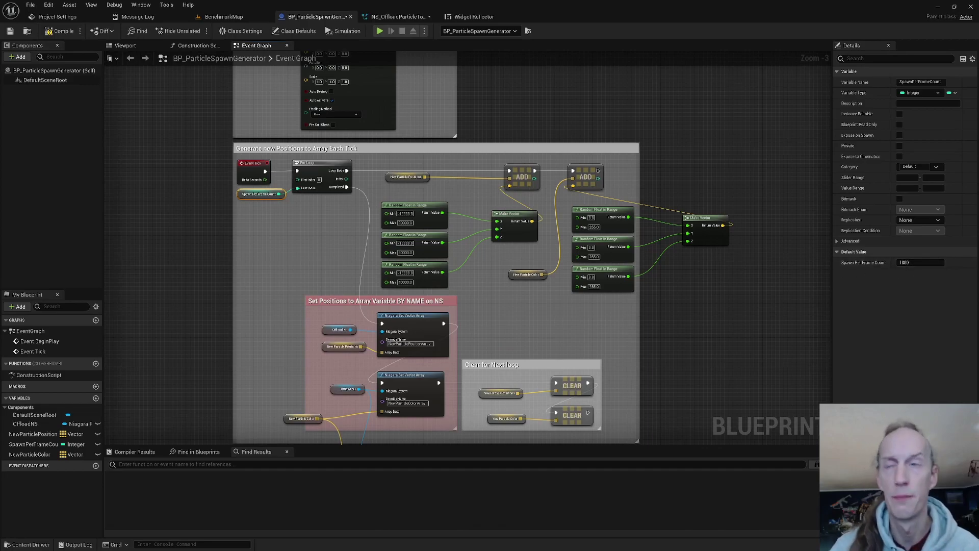
drag(406, 177, 406, 182)
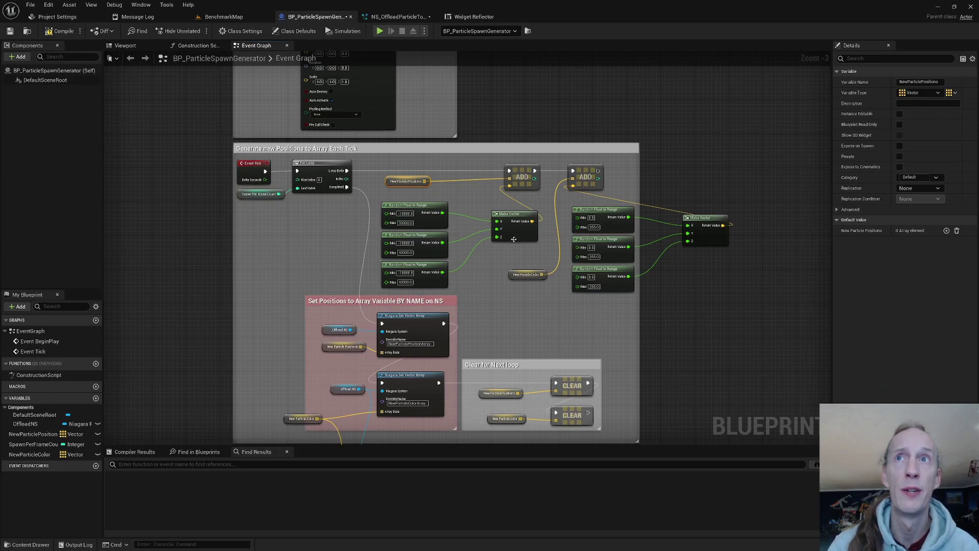
drag(513, 239, 487, 230)
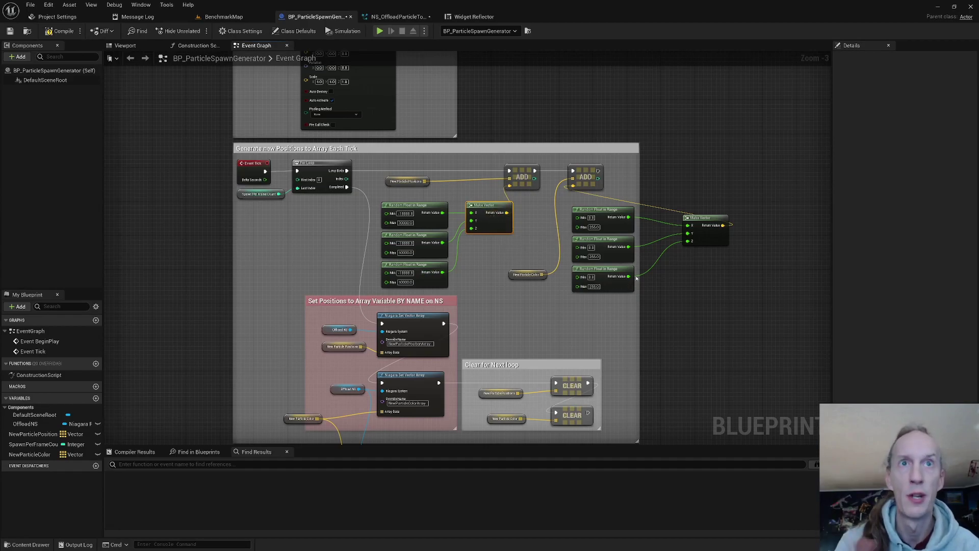
Delete the unconnected Niagara Set Vector Array node below the comment and move the New Particle Color getter inside the red comment box.
right_drag(664, 323, 703, 253)
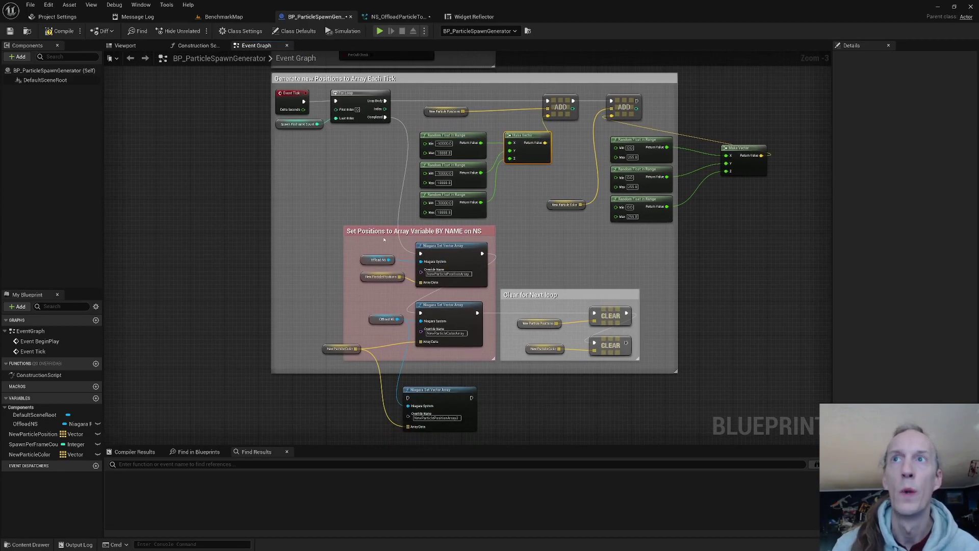
click(439, 387)
key(Delete)
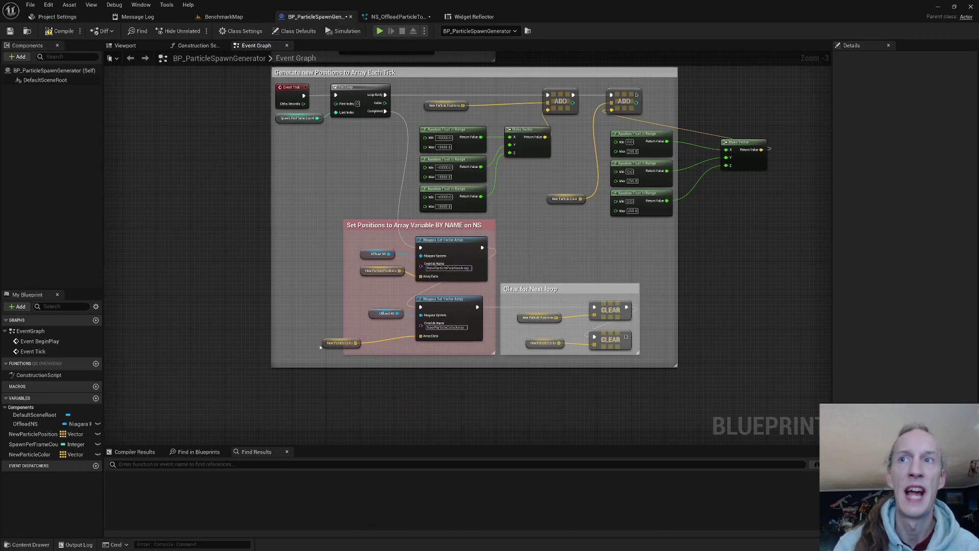
drag(324, 345, 362, 337)
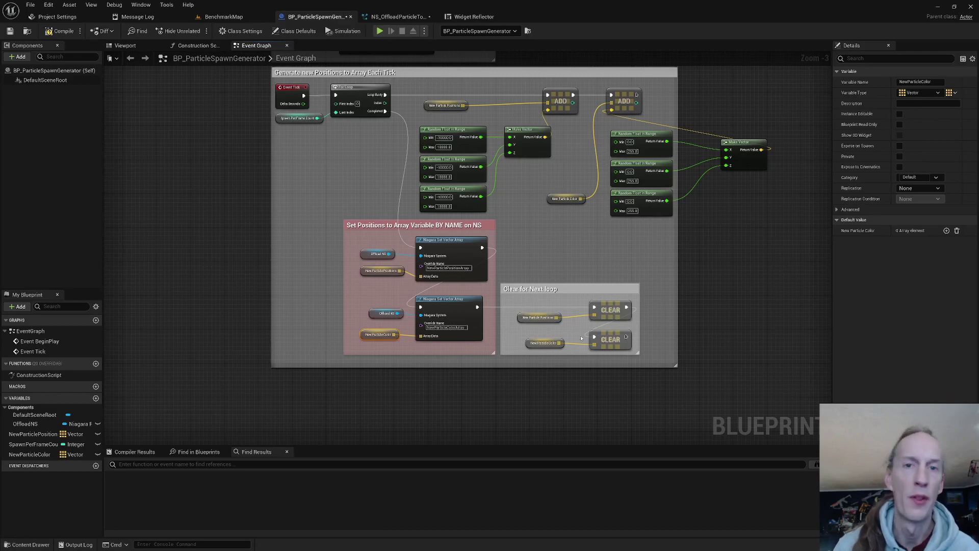
Compile and save the BP_ParticleSpawnGenerator blueprint, and save the NS_OffloadParticleToNiagaraEmitter01 system.
click(397, 16)
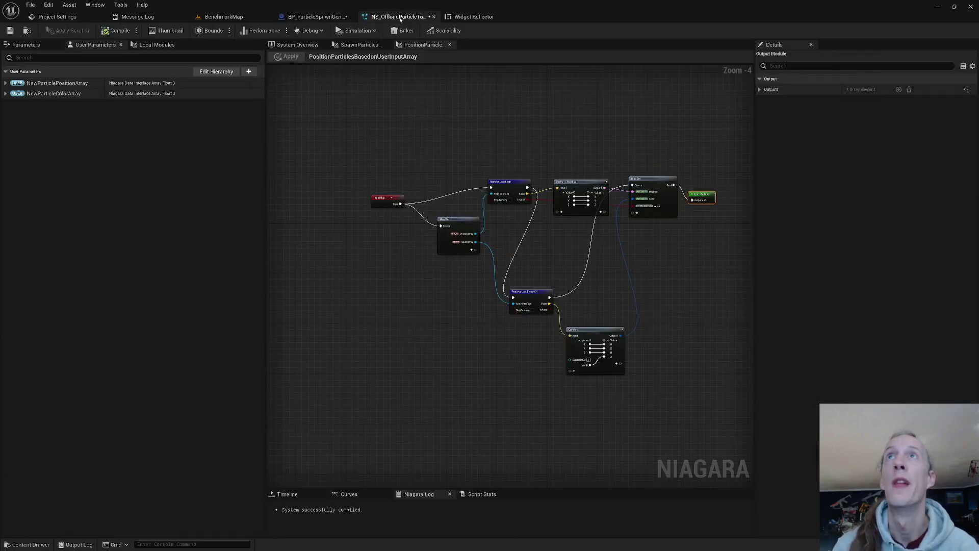
click(316, 16)
click(60, 31)
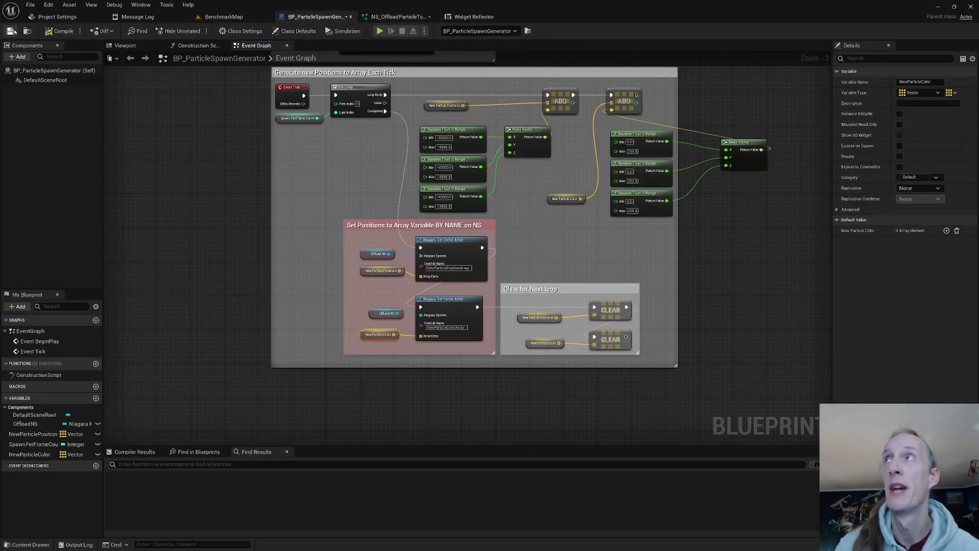
click(397, 16)
click(10, 30)
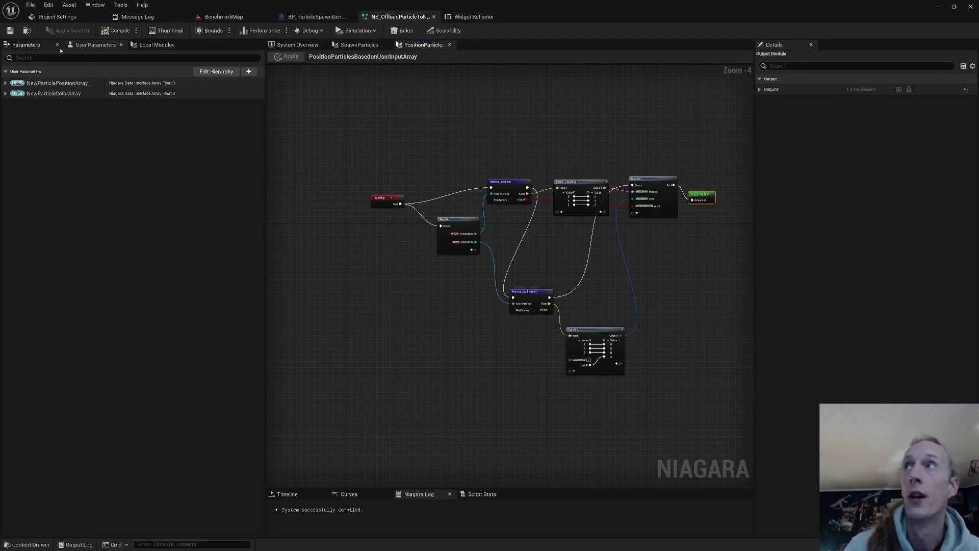
Examine the emitter's two custom modules in the system overview and open the Spawn Particles Based on User Input Array Length graph.
click(25, 45)
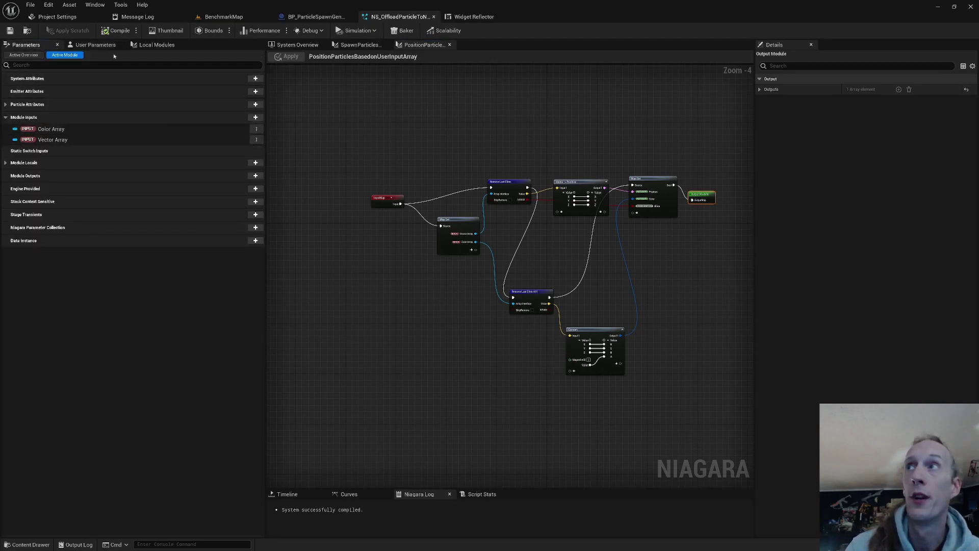
click(297, 45)
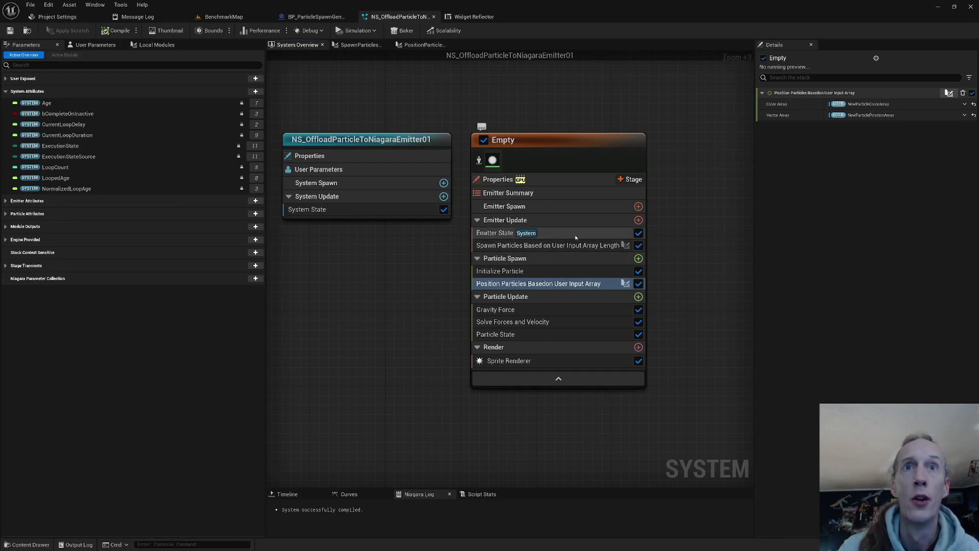
click(550, 246)
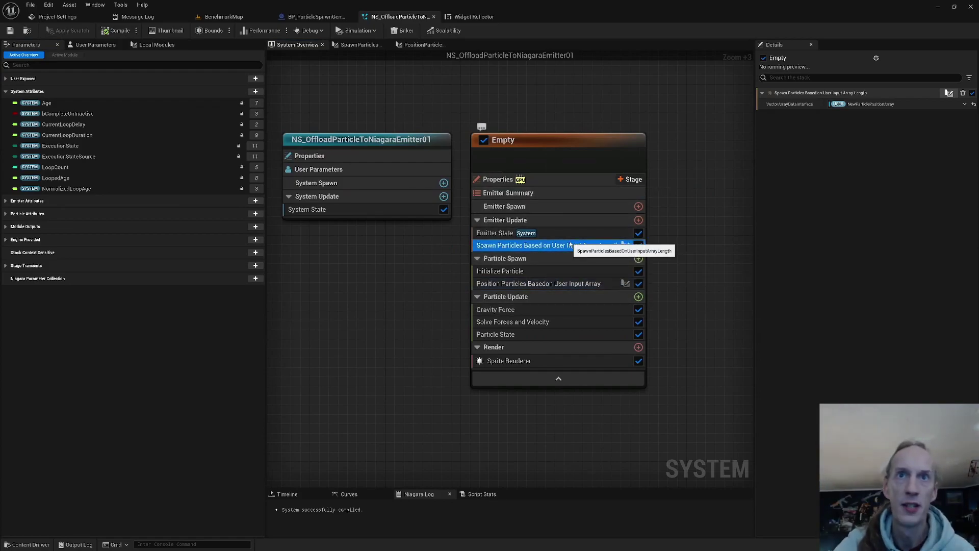
click(574, 283)
click(550, 245)
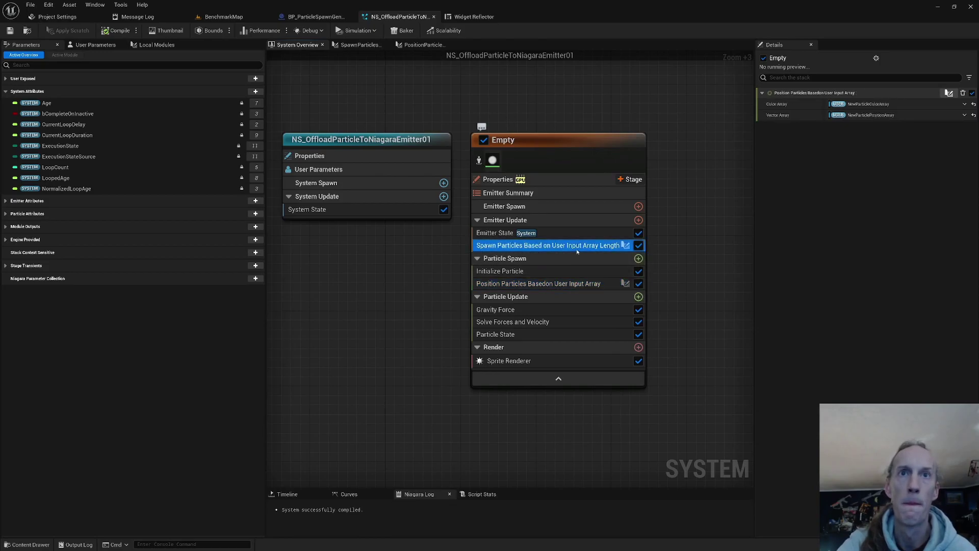
double_click(547, 246)
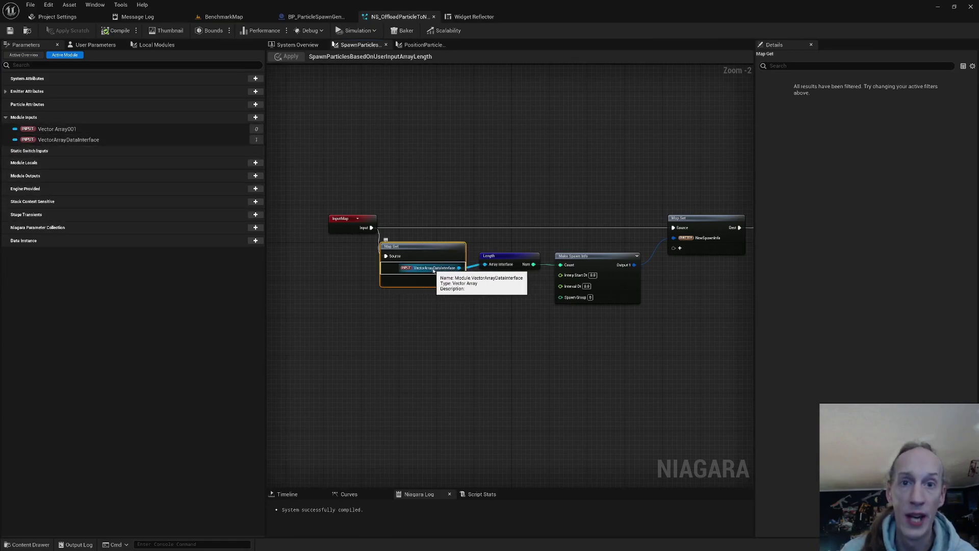
Link the spawn module's VectorArrayDataInterface input to the NewParticlePositionArray user parameter from the system overview.
click(297, 44)
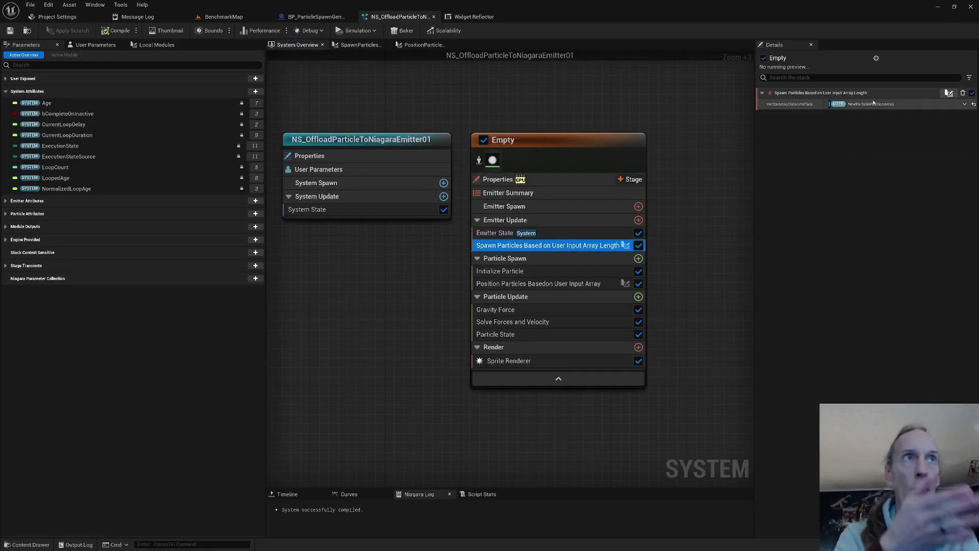
click(891, 105)
click(964, 104)
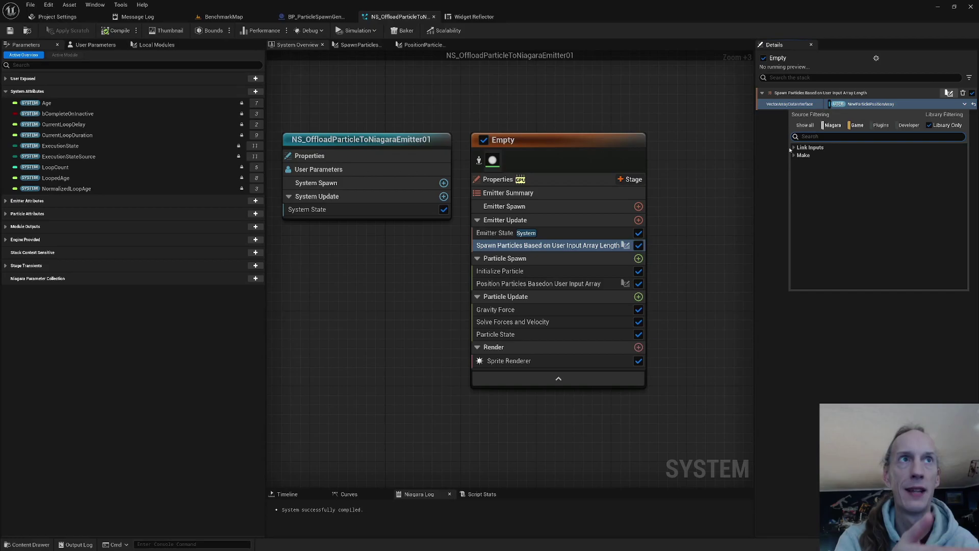
click(794, 148)
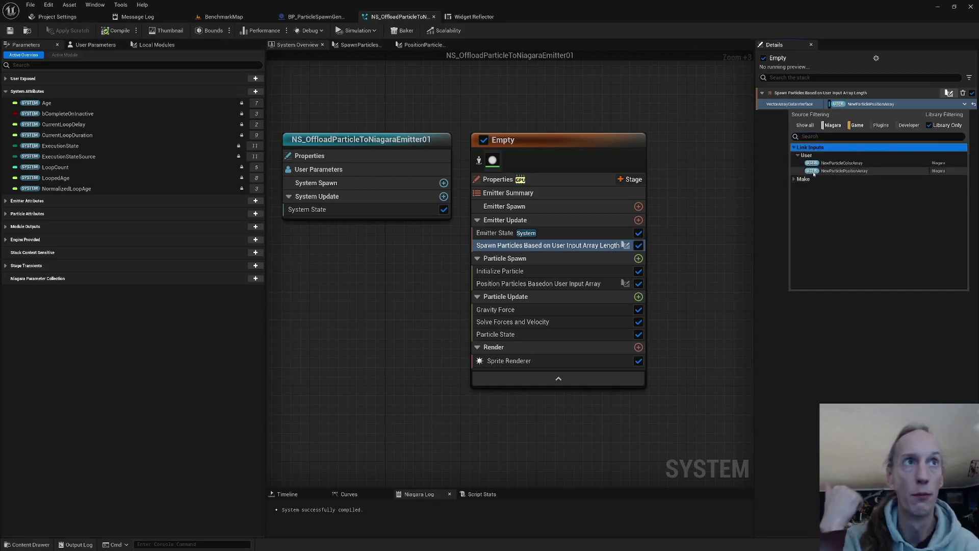
click(815, 171)
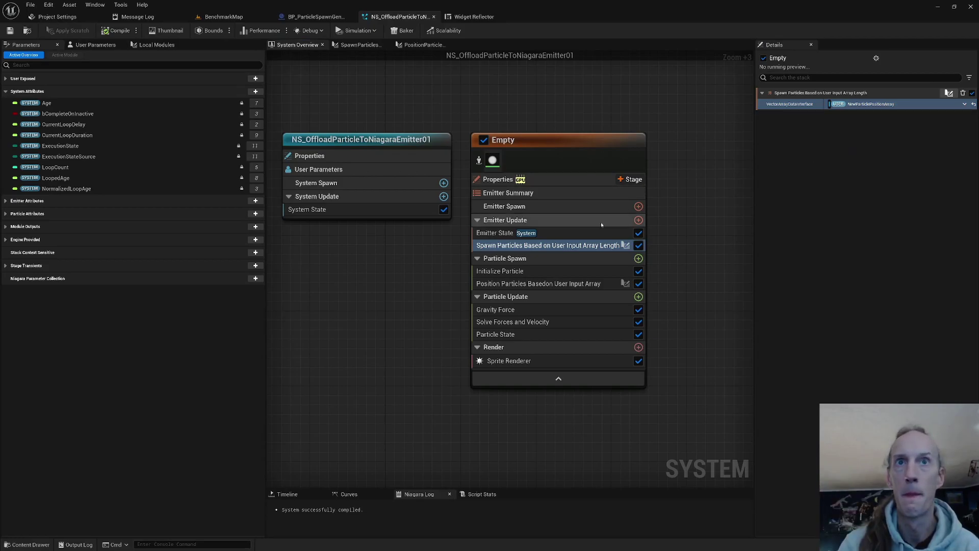
Nudge the Length and Make Spawn Info nodes in the Spawn Particles Based on User Input Array Length graph, and return to the system overview.
double_click(533, 247)
drag(493, 261, 493, 267)
drag(586, 256, 591, 260)
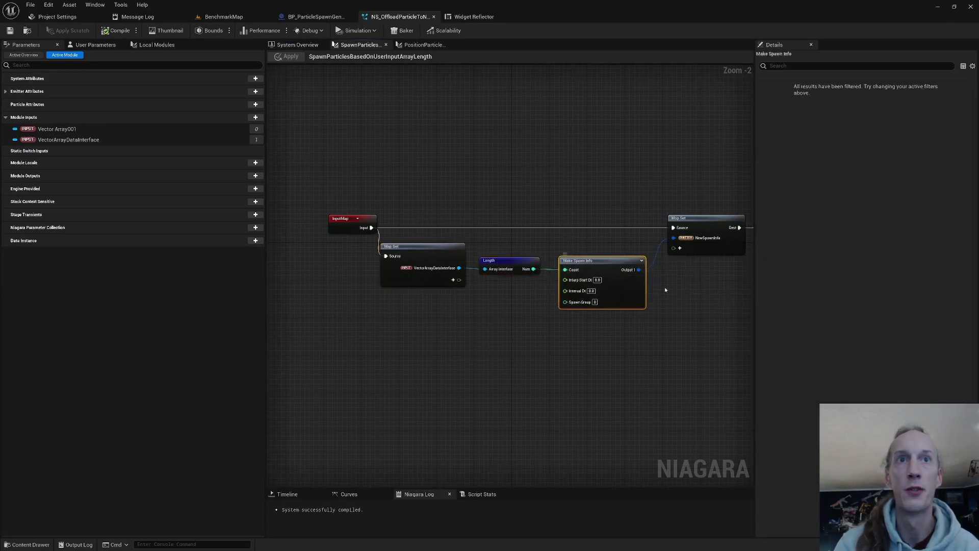
click(725, 224)
right_drag(725, 223, 698, 279)
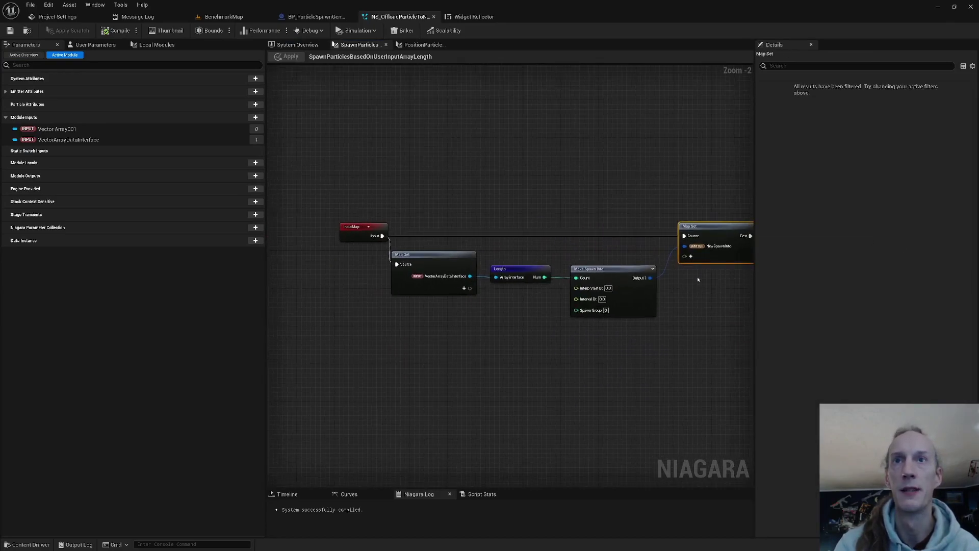
click(298, 45)
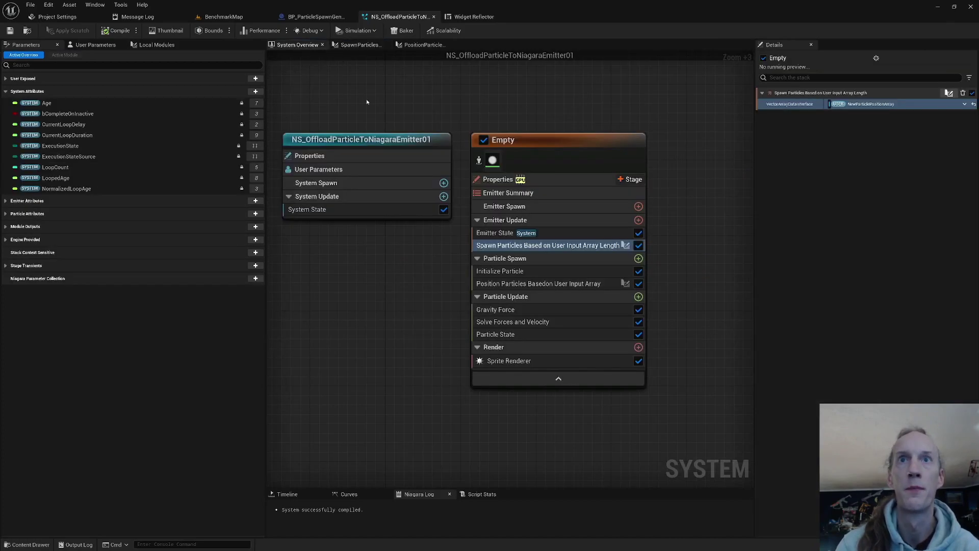
Open the Position Particles Based on User Input Array module graph and move its Map Get node closer to the InputMap node.
click(525, 285)
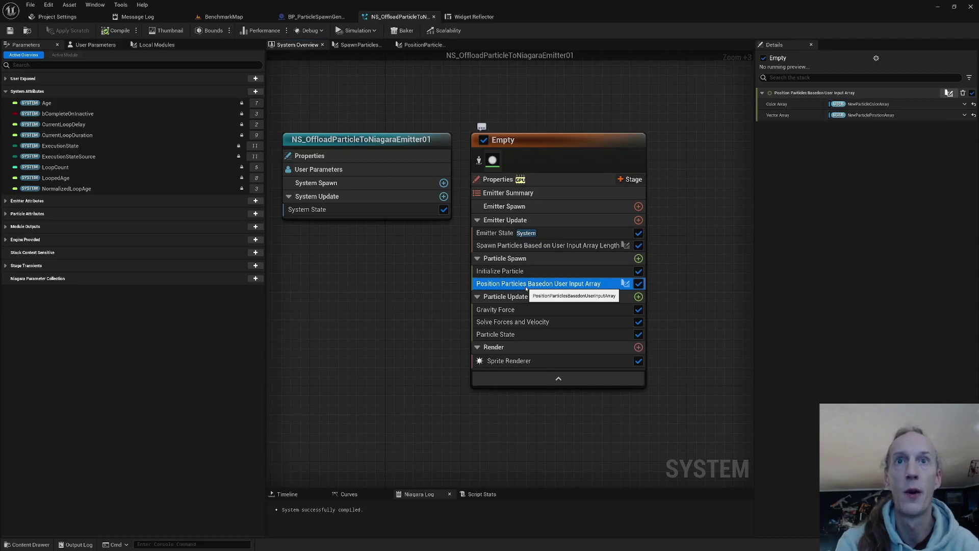
double_click(526, 284)
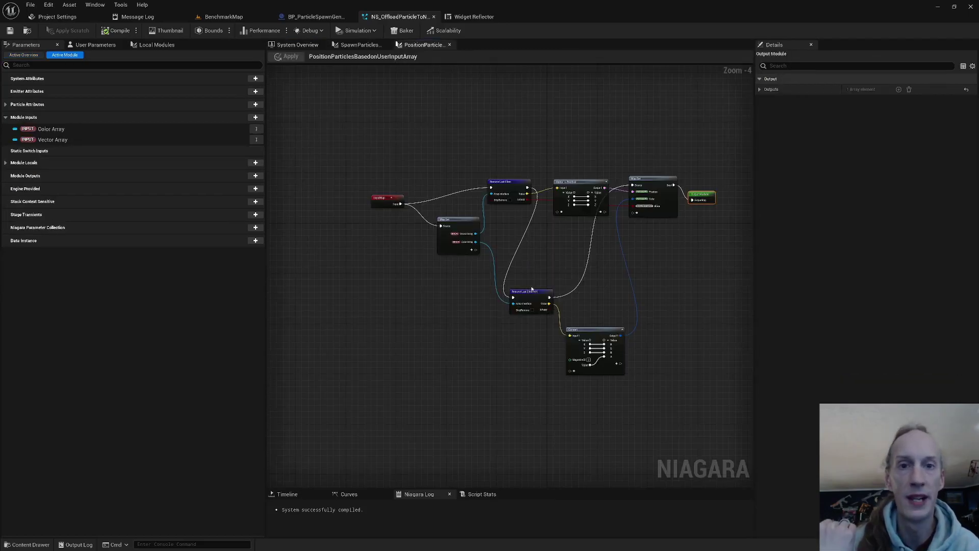
click(388, 199)
scroll(453, 204, up, 3)
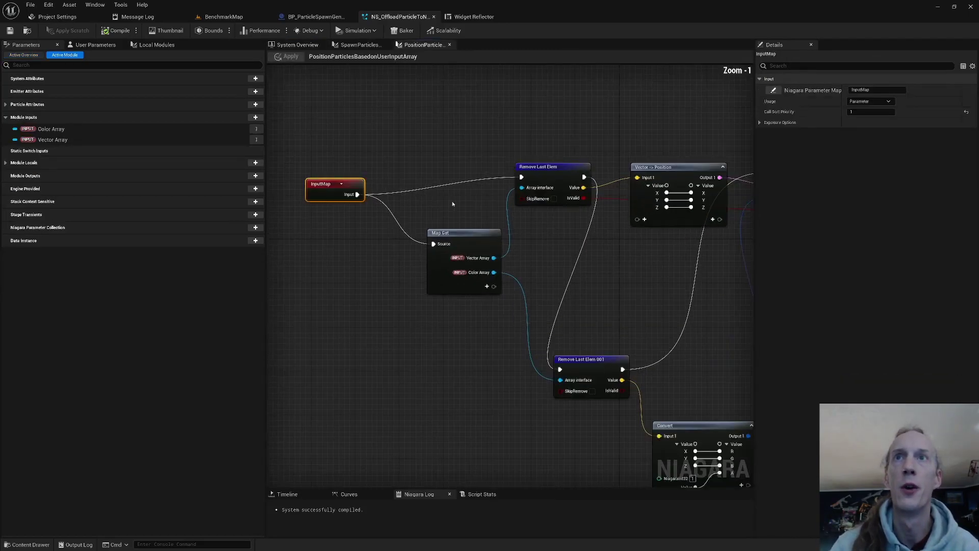
drag(449, 233, 427, 226)
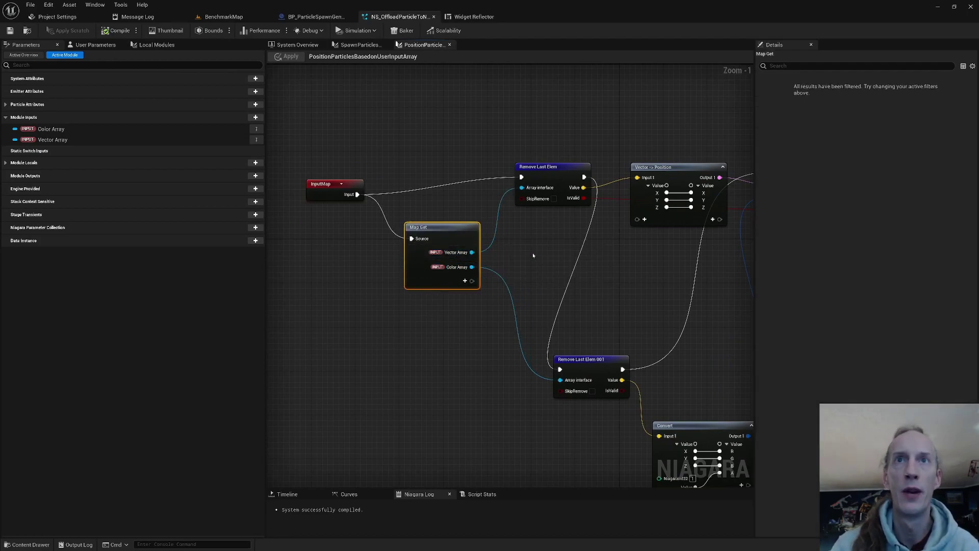
Link the position module's Color Array input to the NewParticleColorArray user parameter from the system overview.
click(297, 45)
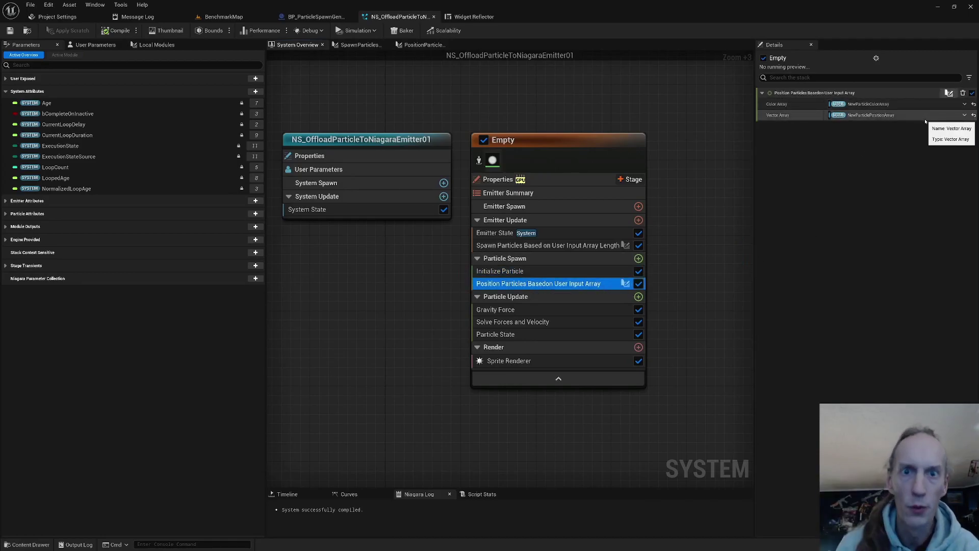
click(964, 104)
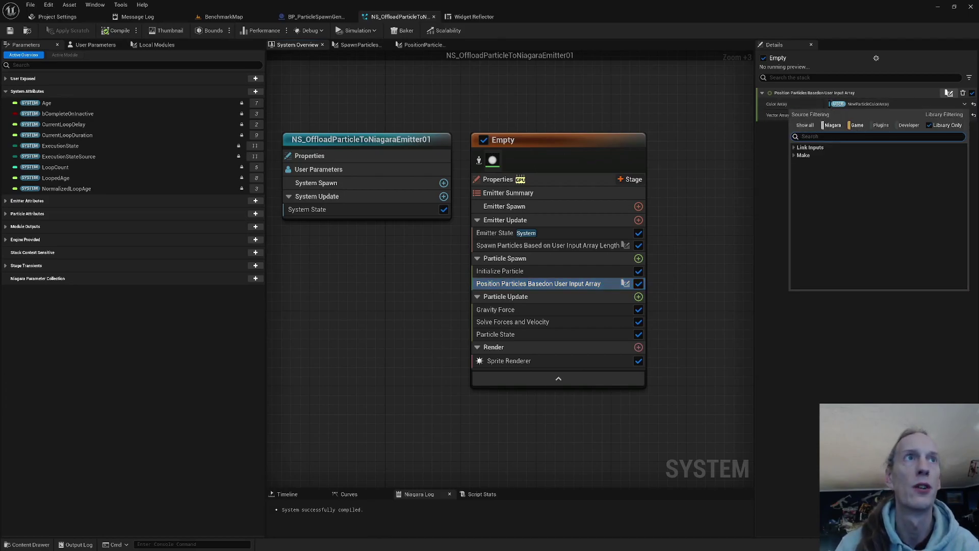
click(798, 155)
click(836, 171)
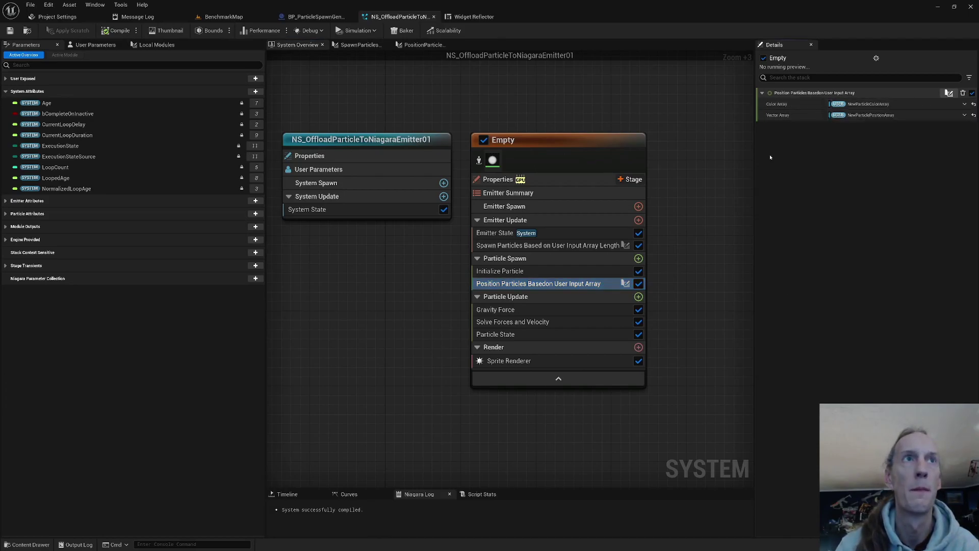
Reopen the position module graph and reposition the Remove Last Elem, Vector -> Position and Map Set nodes to line them up.
double_click(540, 284)
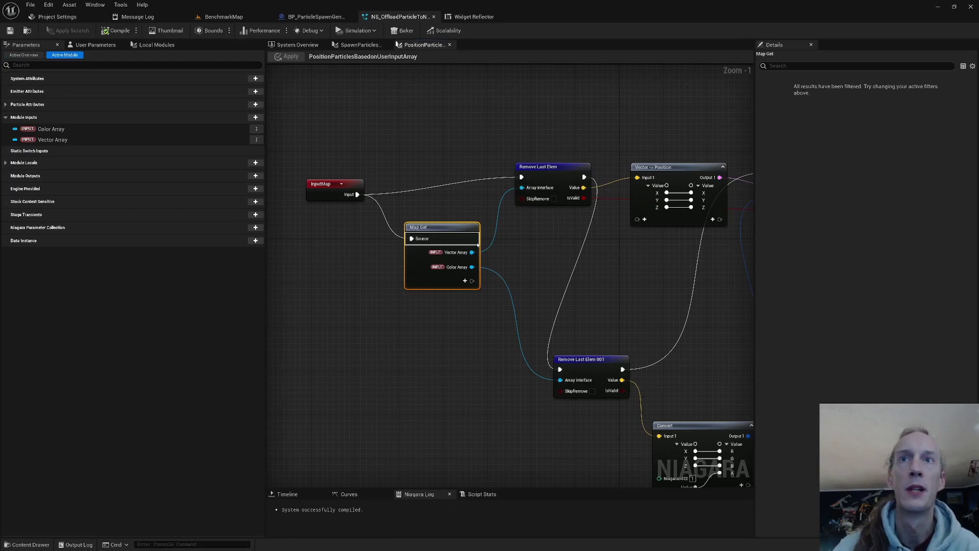
drag(572, 169, 560, 186)
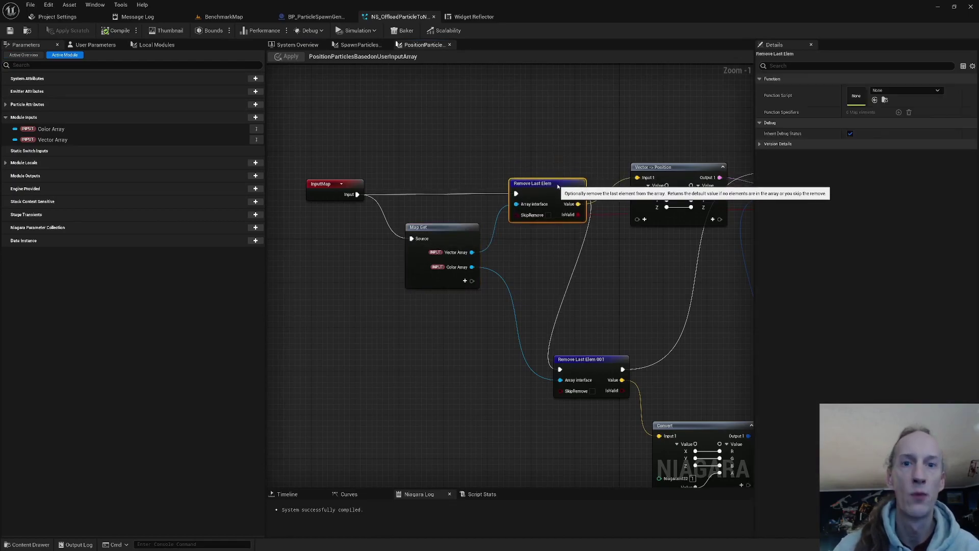
right_drag(560, 186, 436, 186)
drag(525, 166, 507, 177)
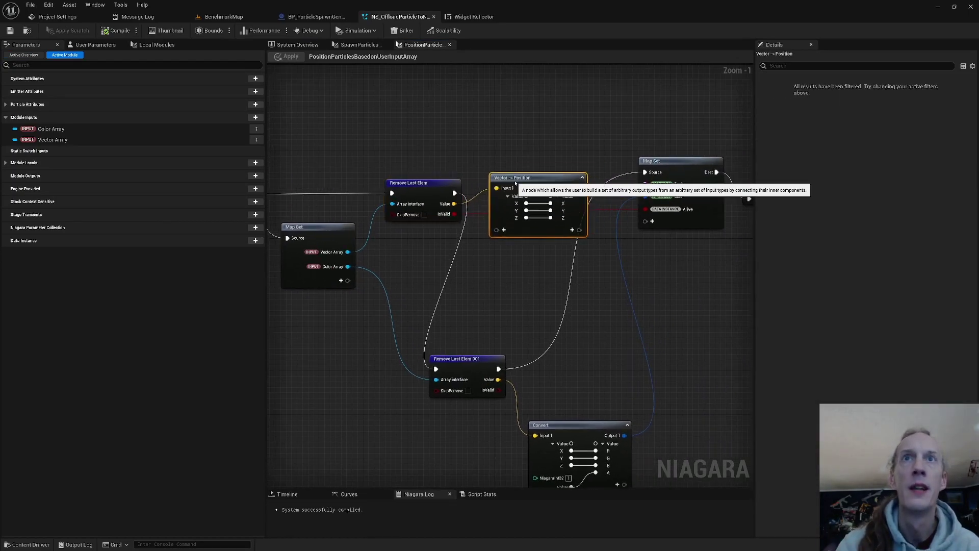
drag(694, 187, 694, 192)
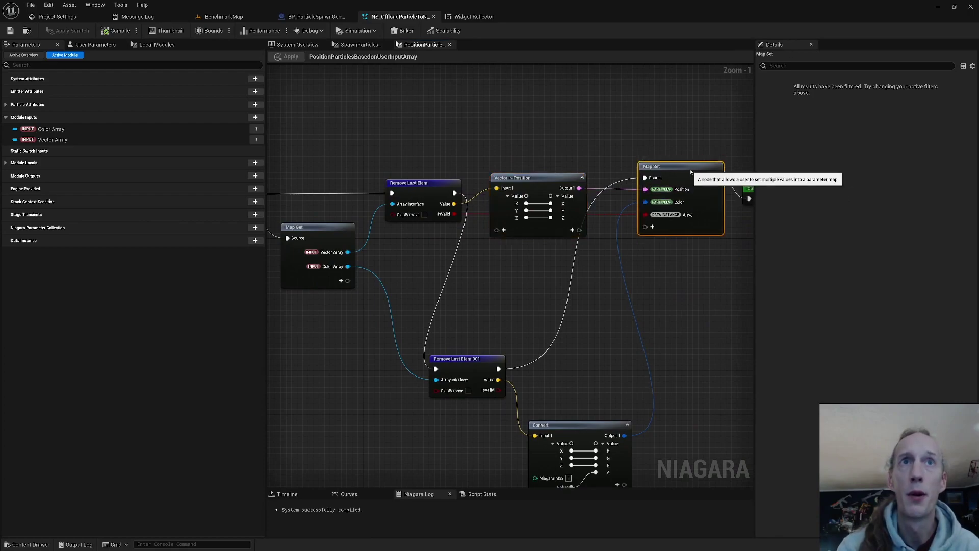
Move Remove Last Elem 001 and Convert up beneath the position nodes, and lower Remove Last Elem to just above Remove Last Elem 001.
drag(473, 359, 451, 288)
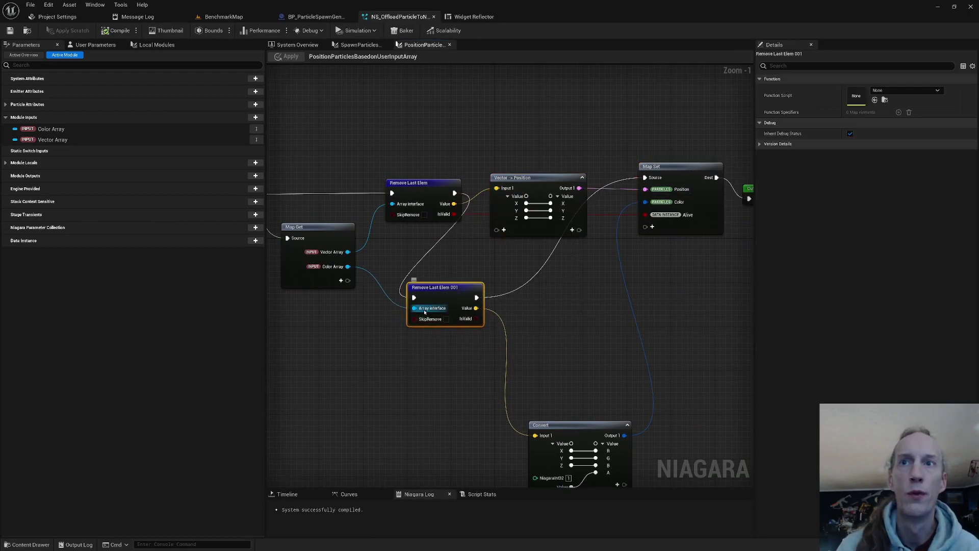
right_drag(511, 345, 425, 237)
drag(487, 319, 480, 182)
right_drag(551, 166, 522, 317)
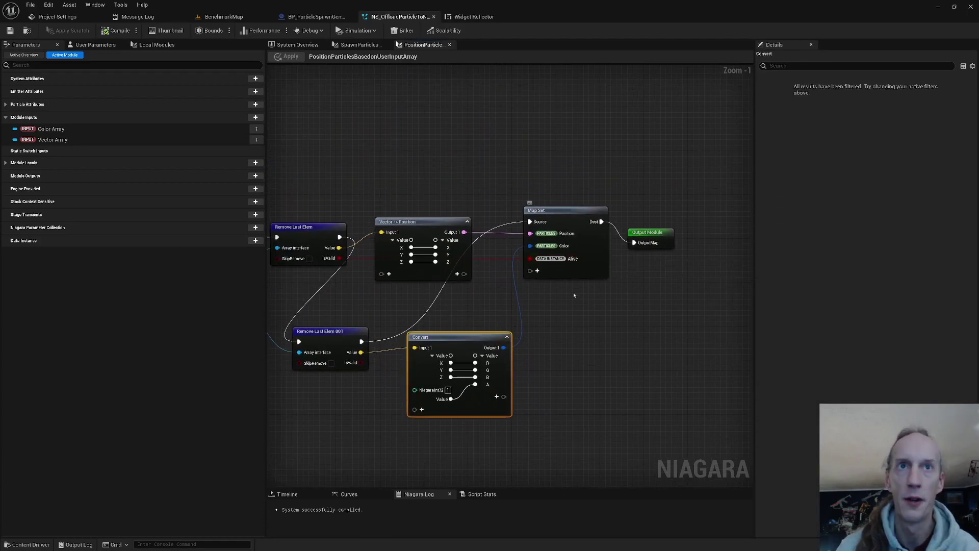
right_drag(573, 293, 593, 250)
drag(444, 218, 448, 257)
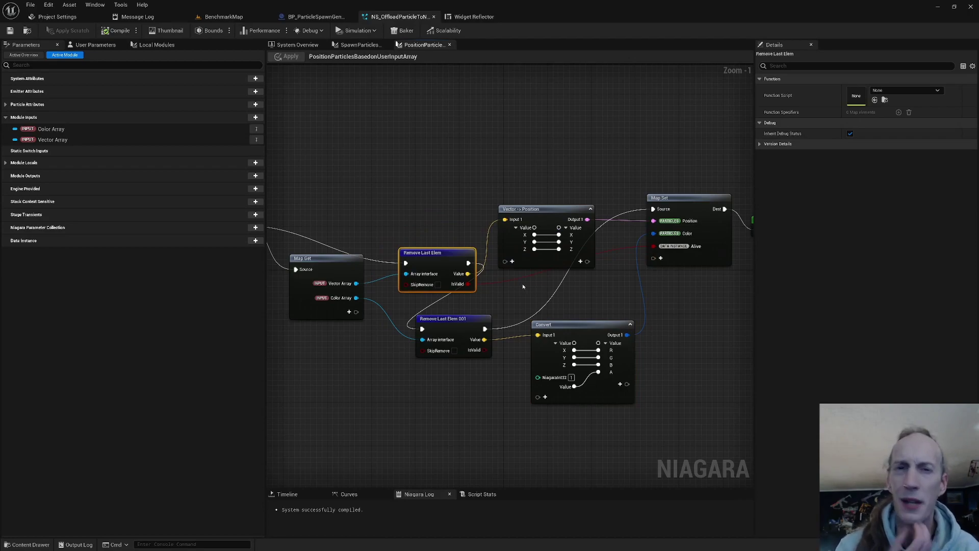
right_drag(634, 309, 502, 317)
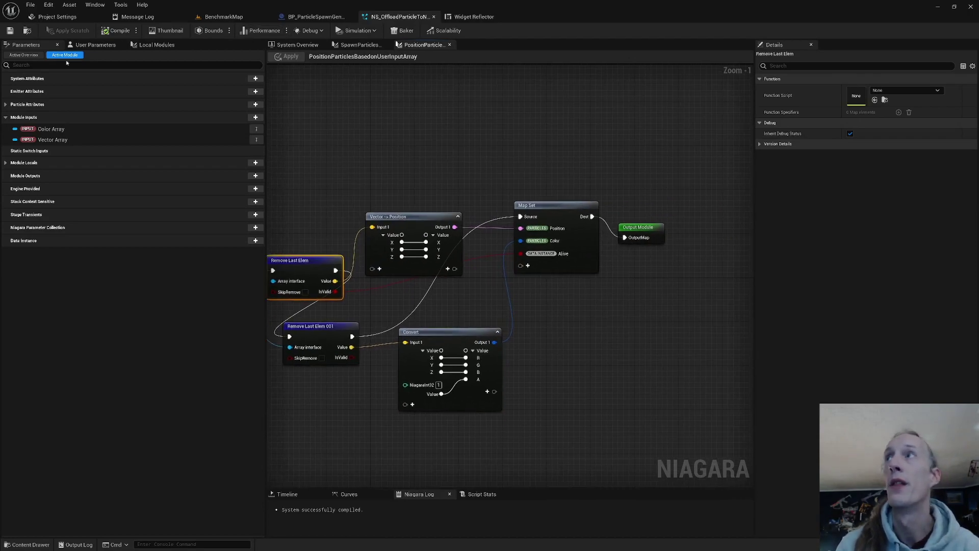
click(221, 17)
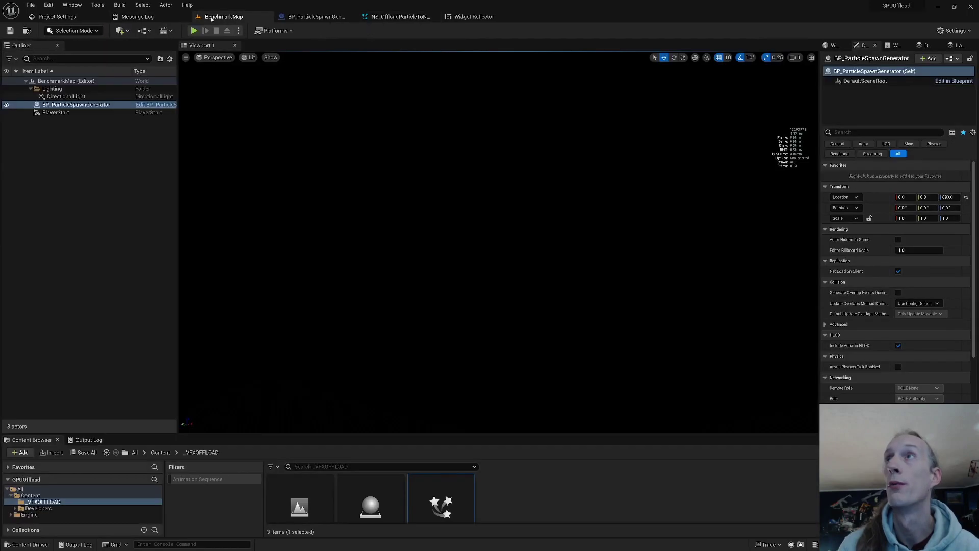
click(31, 5)
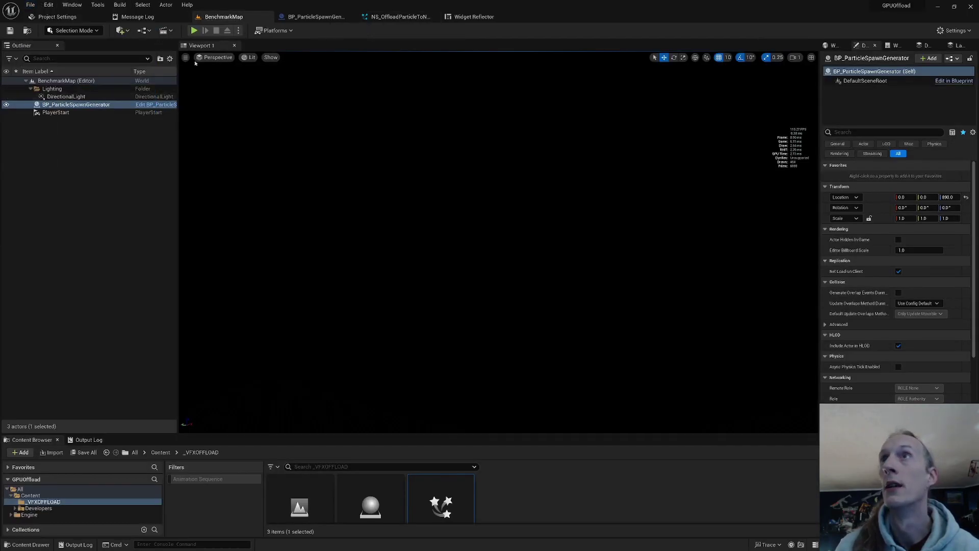
Return to the NS_OffloadParticleToNiagaraEmitter01 system overview and show the Empty emitter's properties to examine its GPU simulation settings.
click(390, 16)
click(297, 45)
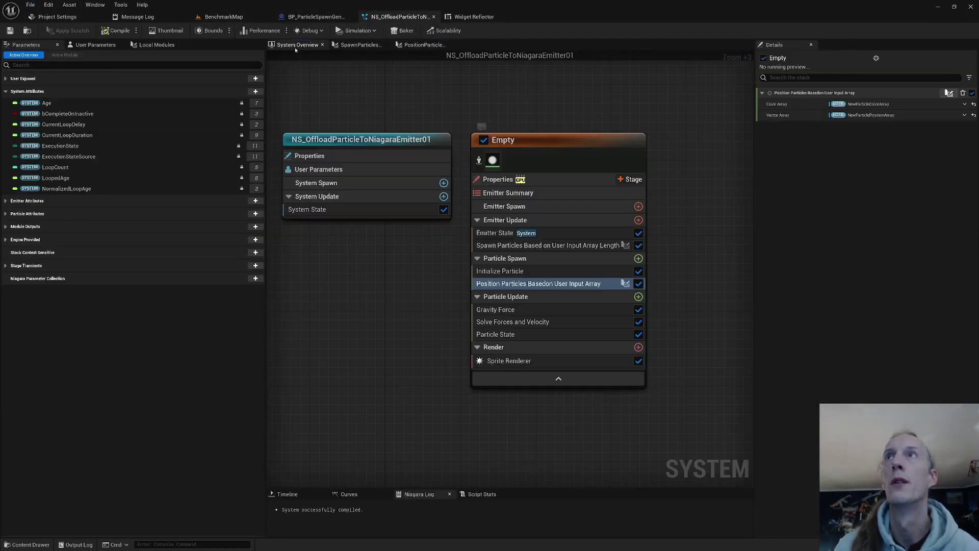
click(505, 179)
scroll(516, 181, up, 4)
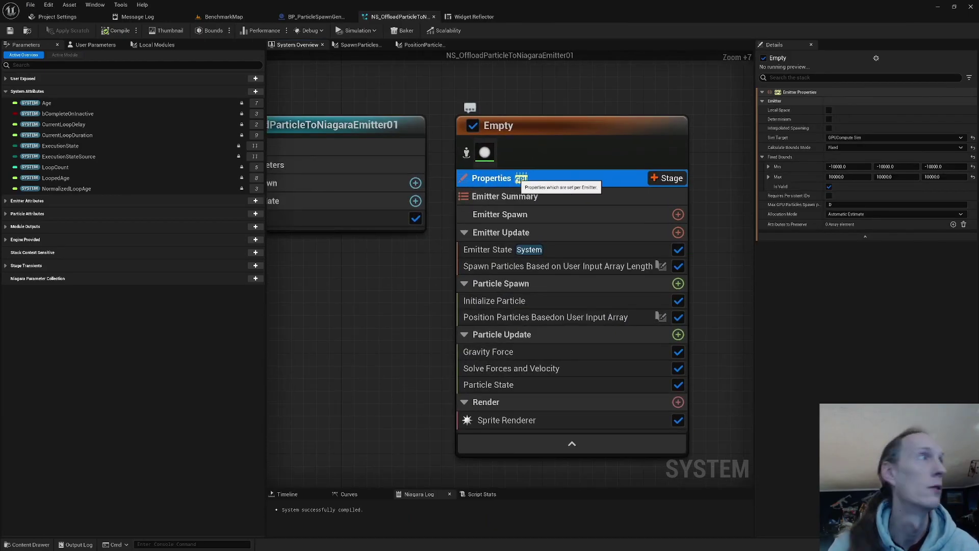
Play the BenchmarkMap level to view the spawned colored particles, and bring up the Widget Reflector.
click(223, 16)
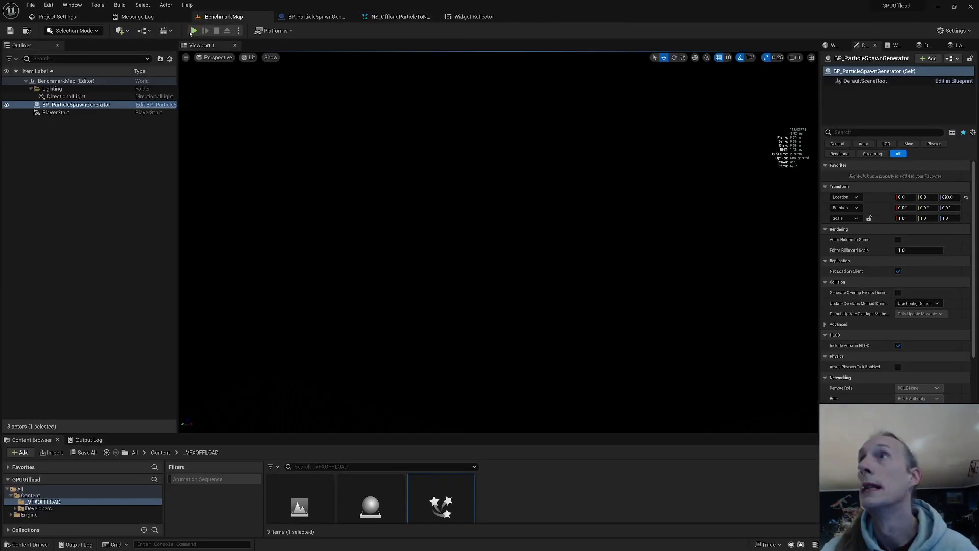
click(456, 374)
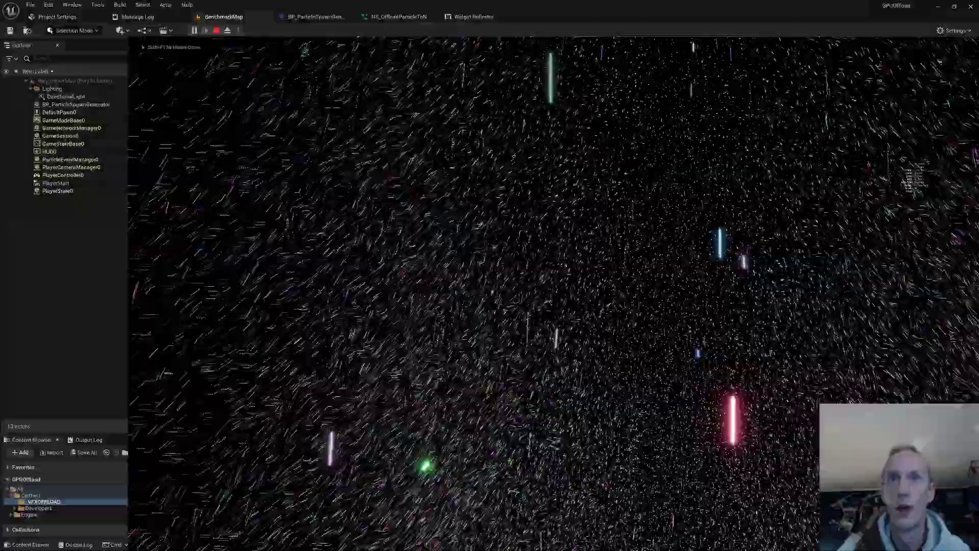
click(470, 16)
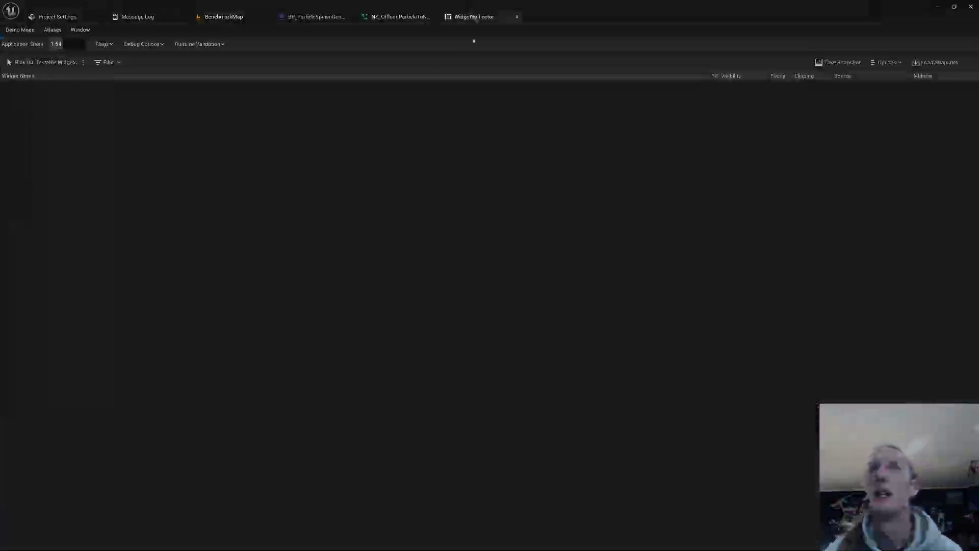